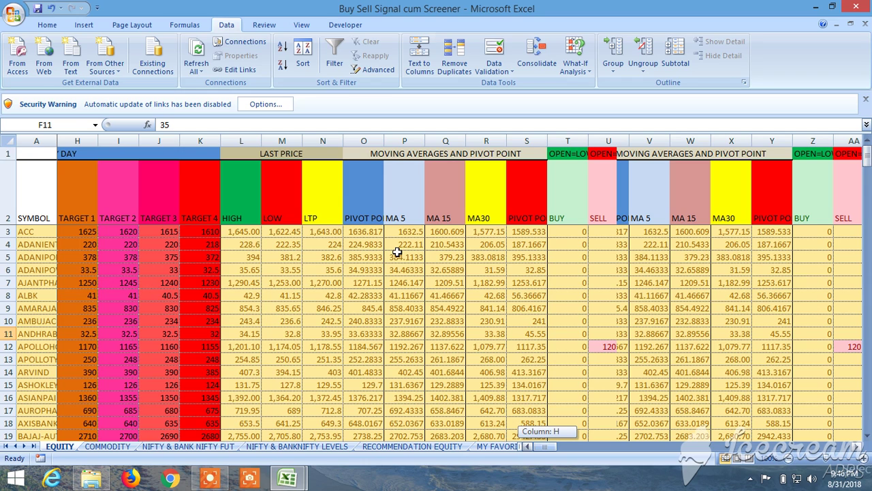
- Turn on filtering for the header row (row 2) of the EQUITY sheet
scroll(397, 252, right, 4)
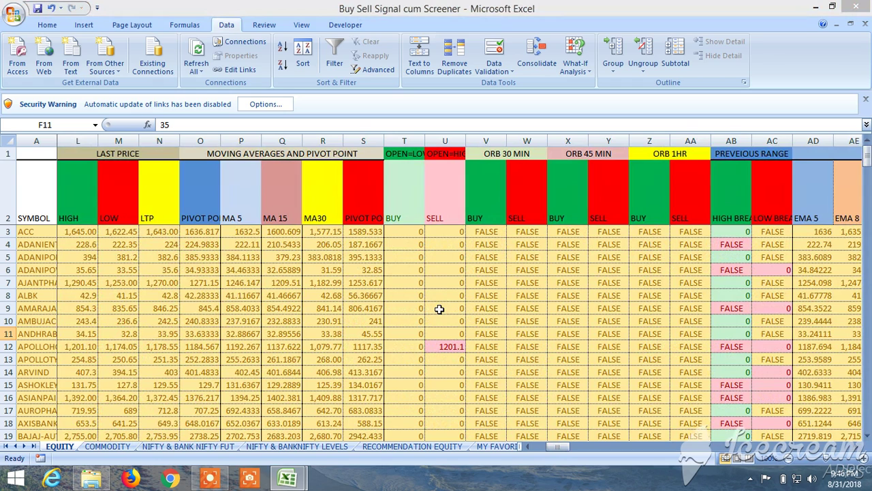
click(420, 271)
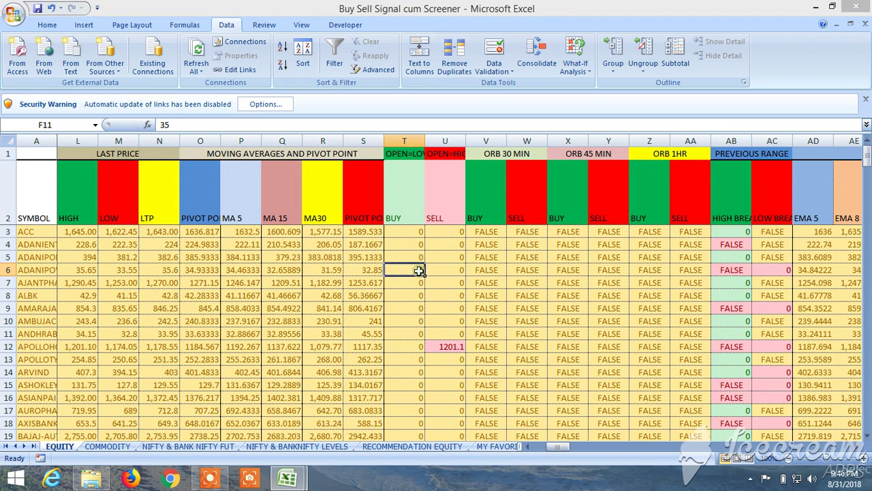
click(445, 295)
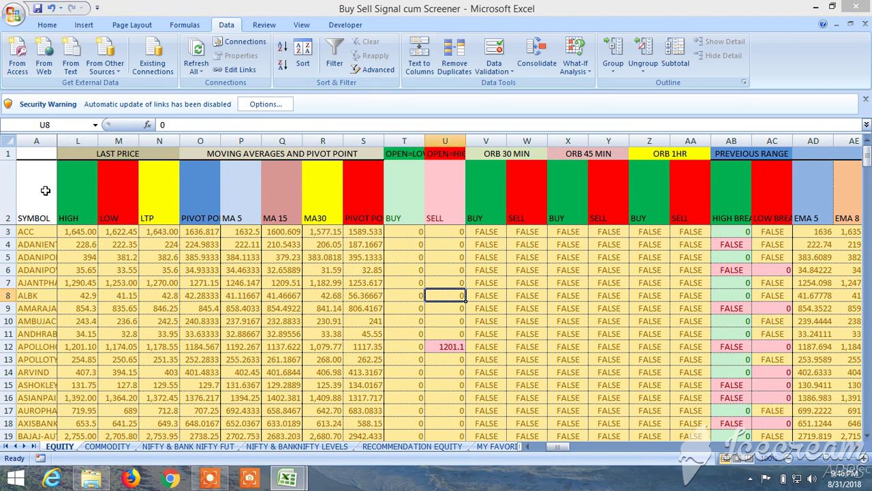
click(10, 194)
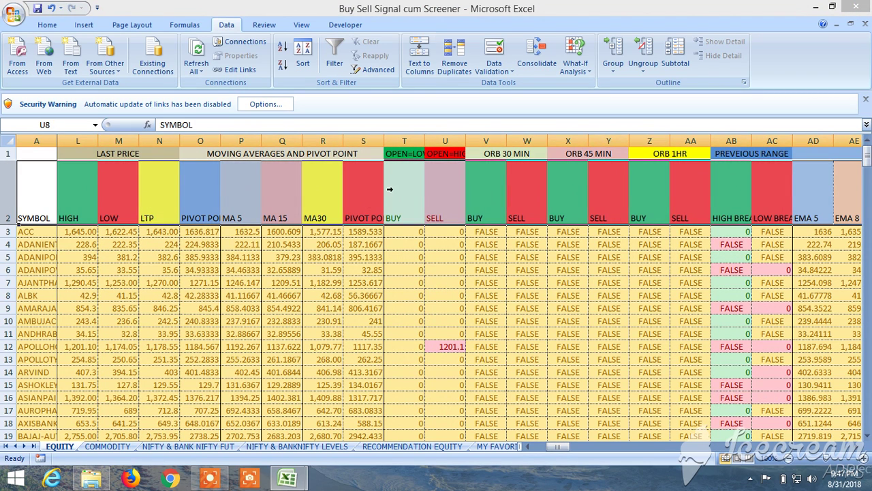
click(333, 60)
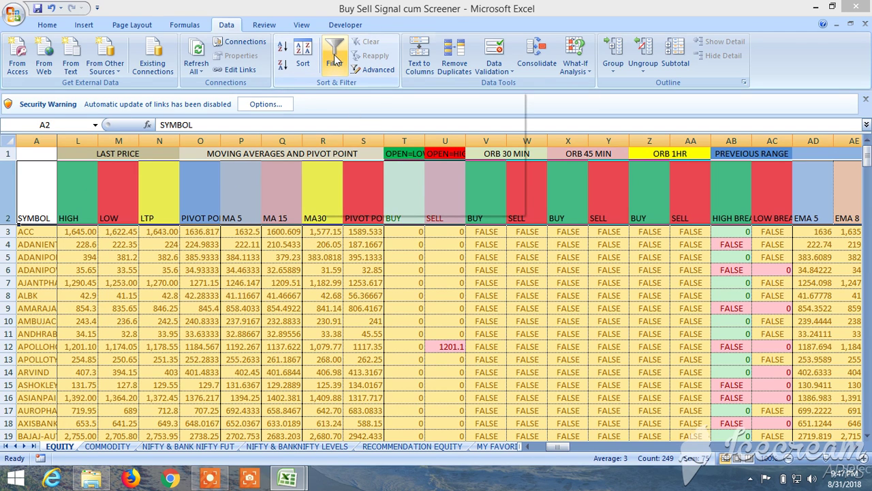
click(334, 60)
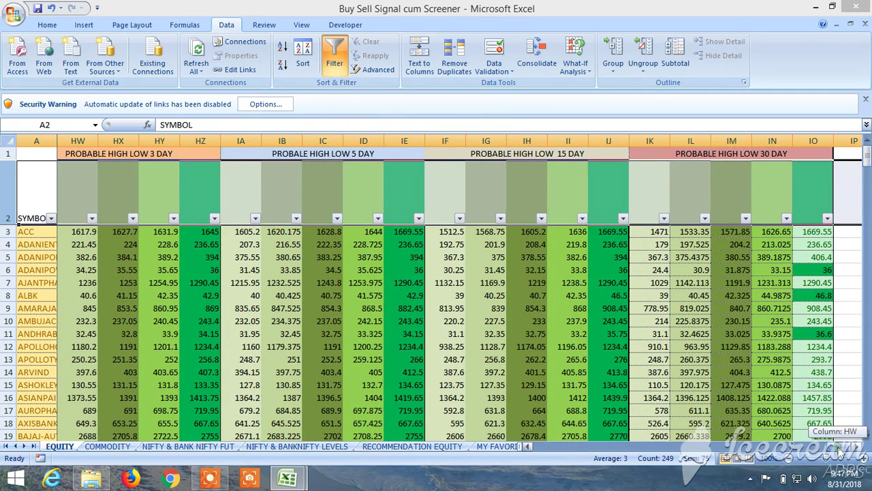
- Filter the PROBABILITY 1 SELL column to exclude FALSE and keep only the 0 entries
scroll(839, 454, left, 8)
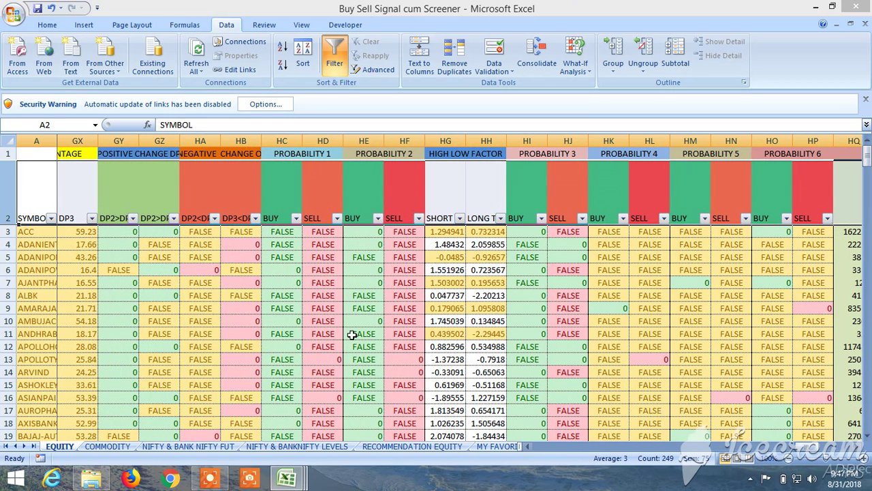
click(336, 218)
click(336, 218)
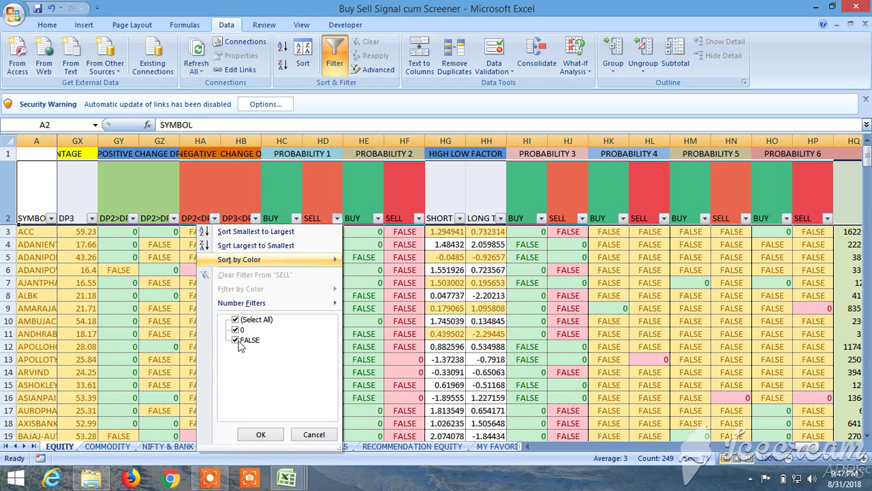
click(235, 340)
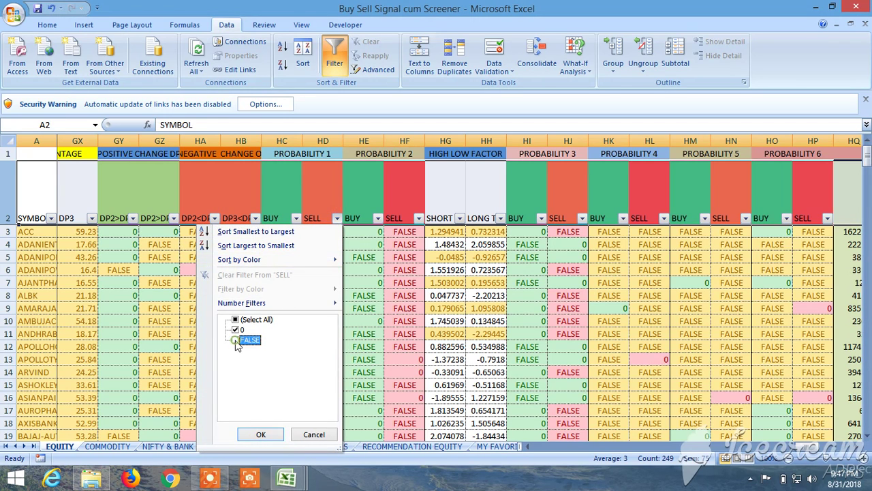
click(260, 434)
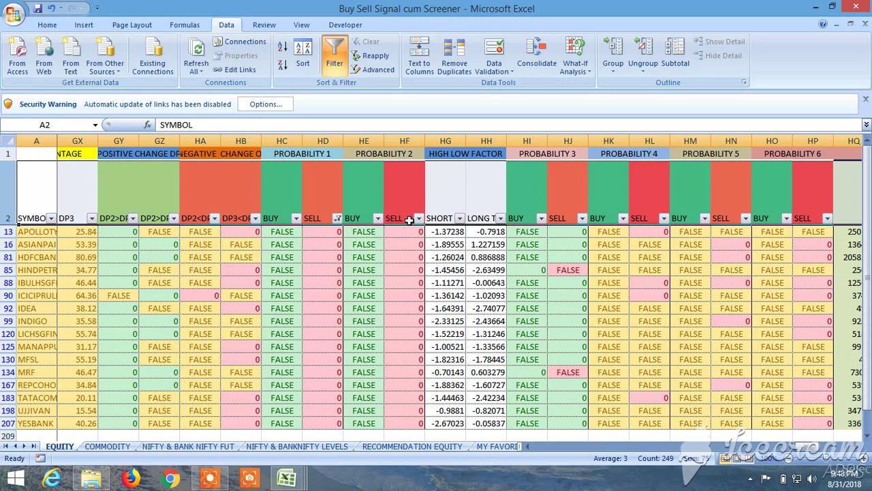
- Filter the PROBABILITY 3 SELL column to exclude FALSE, keeping only 0
click(582, 218)
click(481, 339)
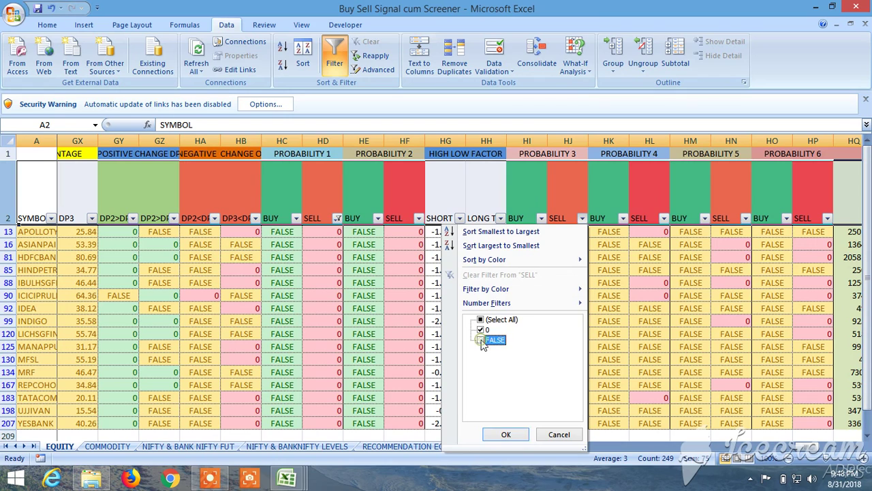
click(505, 435)
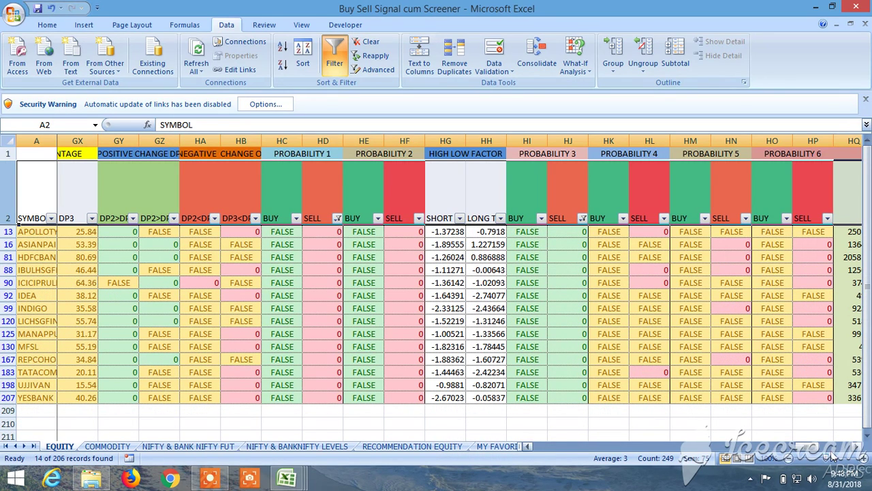
- Apply a number filter to the LTP column for values greater than 100
drag(813, 448, 545, 450)
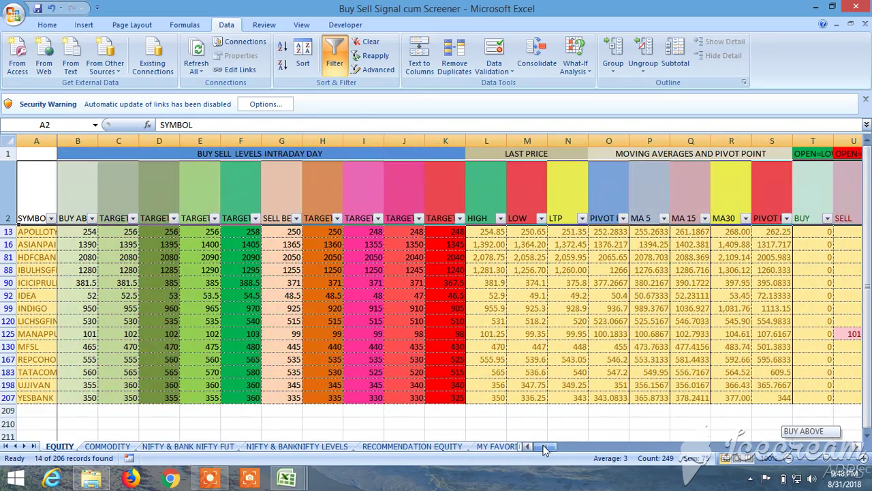
click(582, 218)
mouse_move(511, 303)
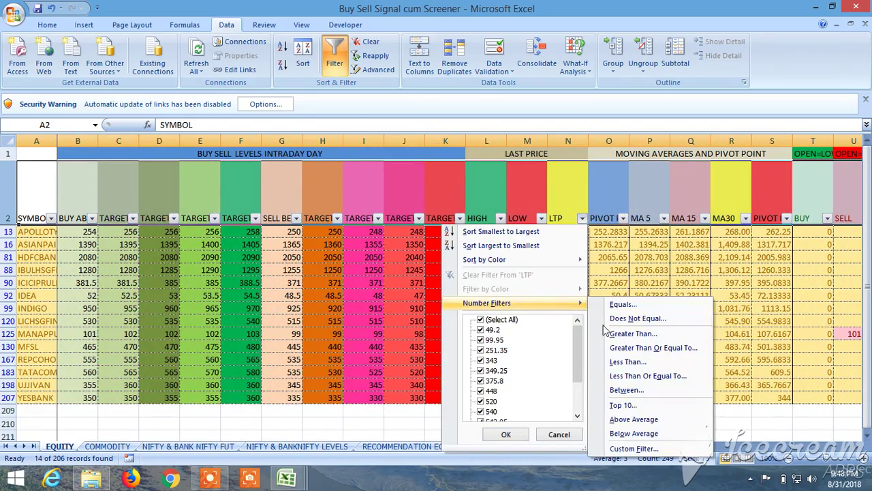
click(630, 334)
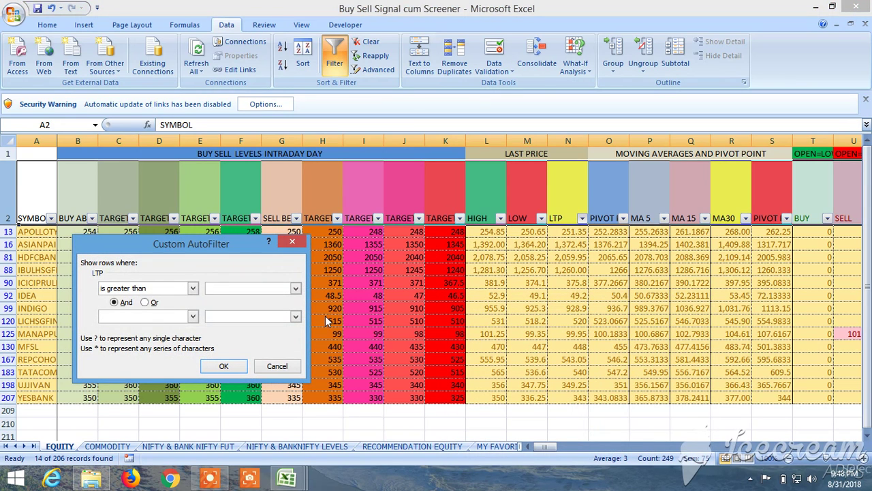
text(100)
click(225, 366)
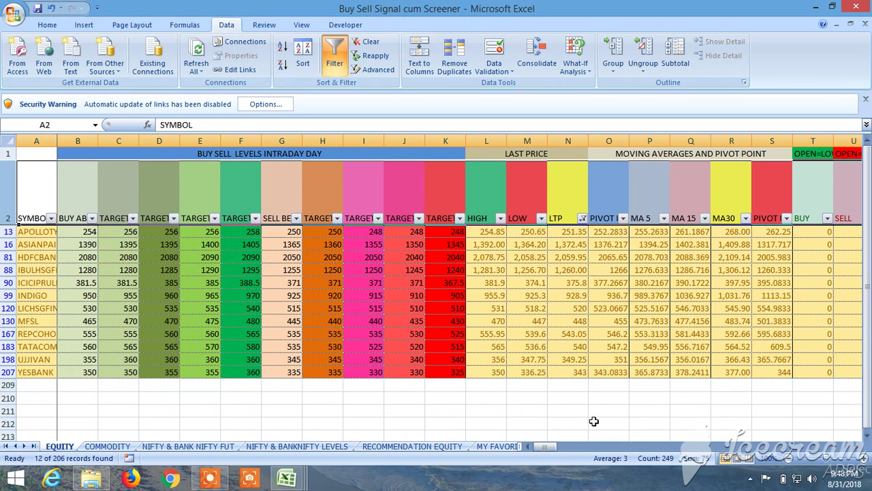
- Filter the MACD<0 column under MACD CROSSOVER to exclude FALSE
drag(549, 445, 597, 450)
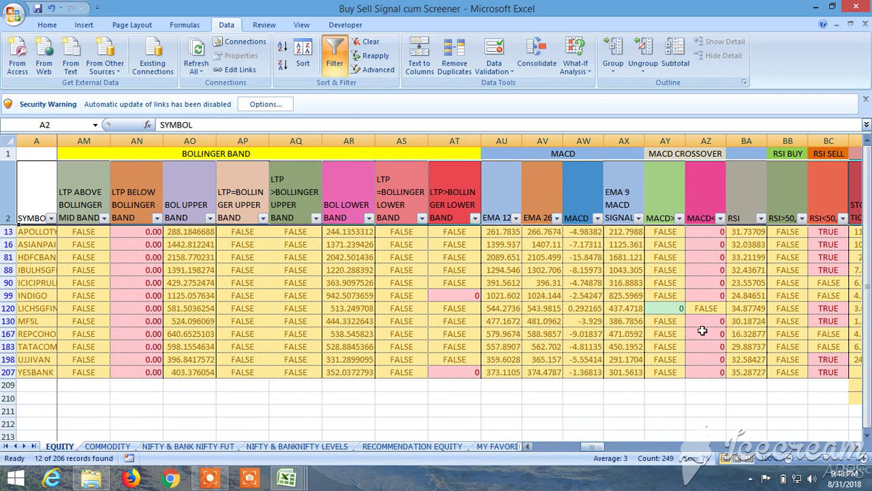
click(720, 218)
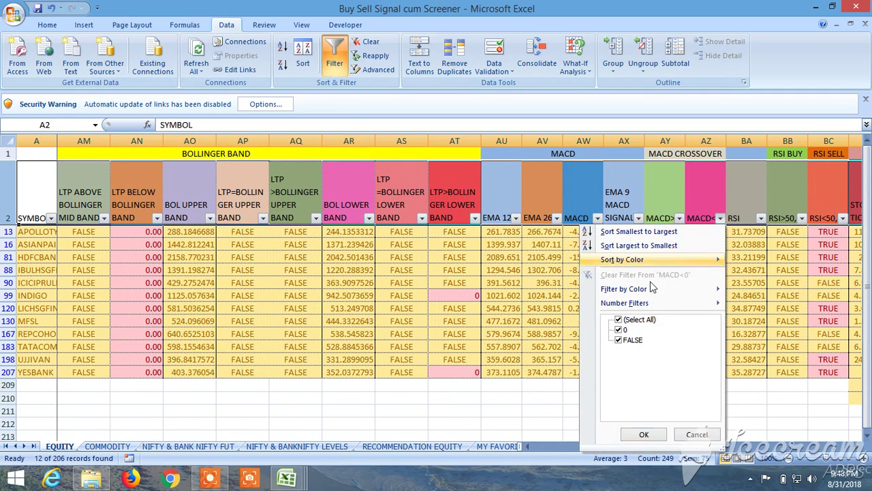
click(618, 340)
click(641, 434)
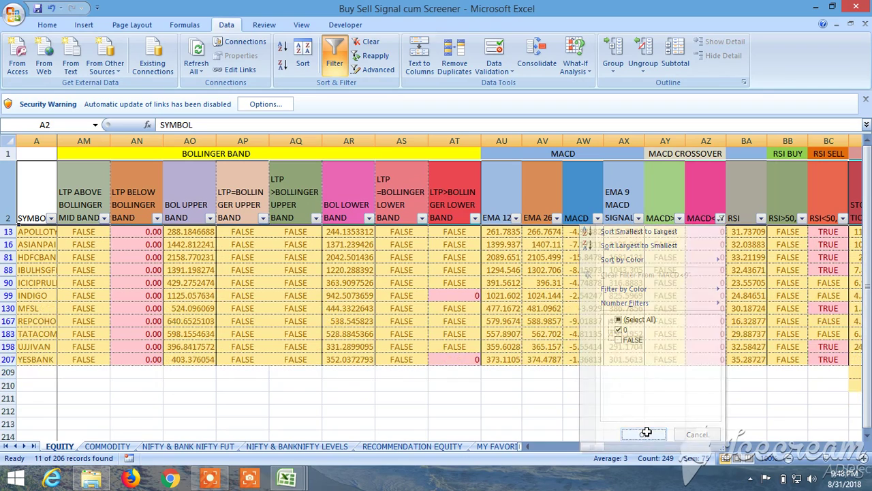
- Filter the RSI SELL column (RSI<50,>30) to exclude FALSE, keeping only TRUE
drag(589, 445, 604, 446)
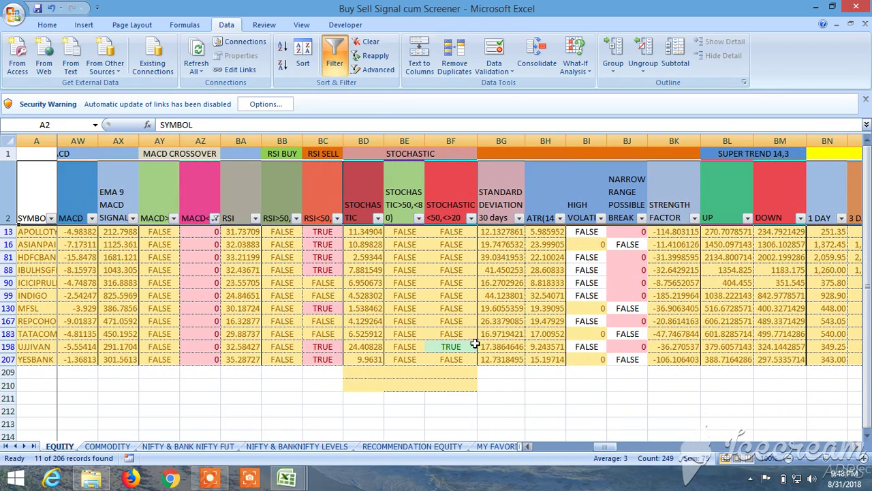
click(337, 218)
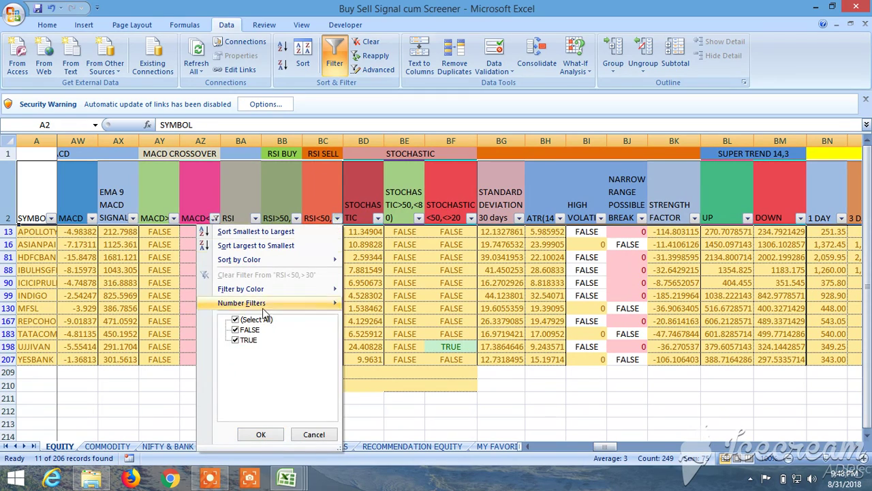
click(235, 330)
click(258, 435)
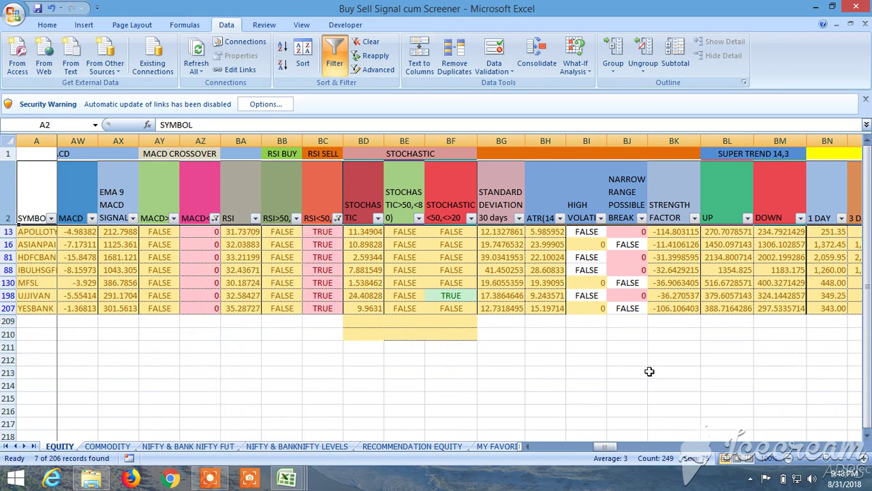
- Filter the NARROW RANGE POSSIBLE BREAK column to exclude FALSE, keeping only 0
click(641, 219)
click(508, 340)
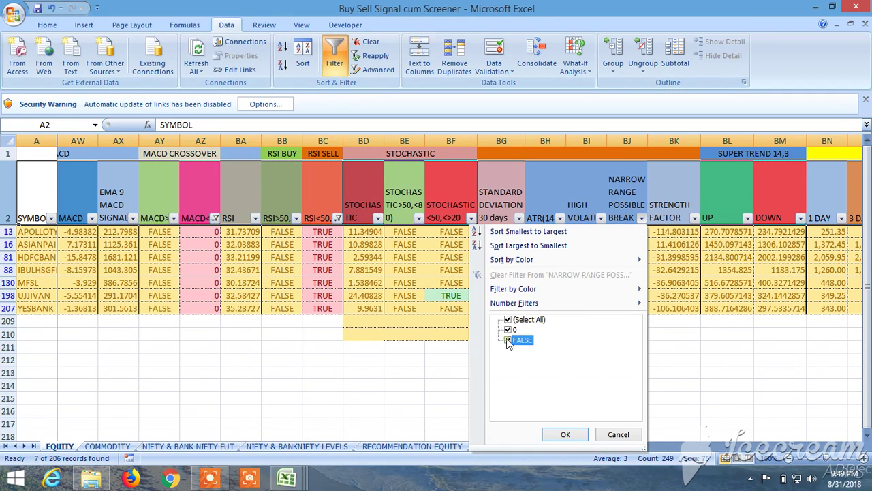
click(565, 434)
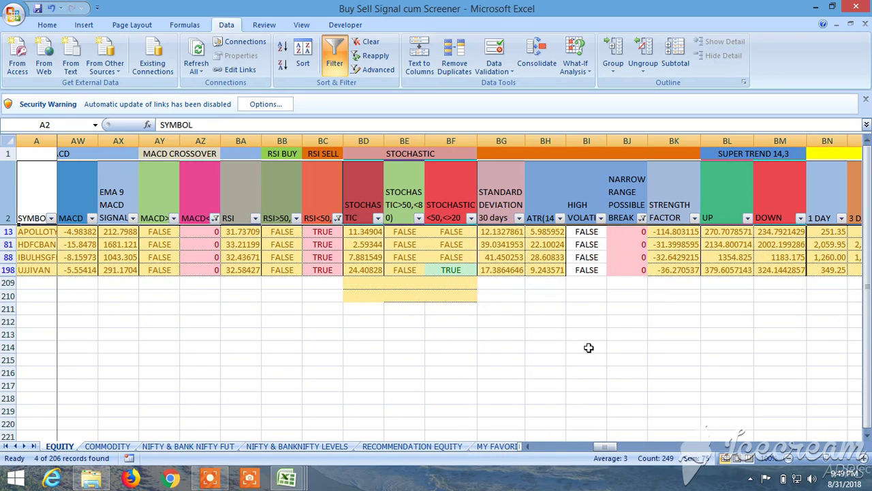
- Examine the filtered stocks' price, volume, open interest and delivery percentage changes, plus their sell levels, pivot point and moving averages
click(588, 347)
drag(602, 447, 760, 453)
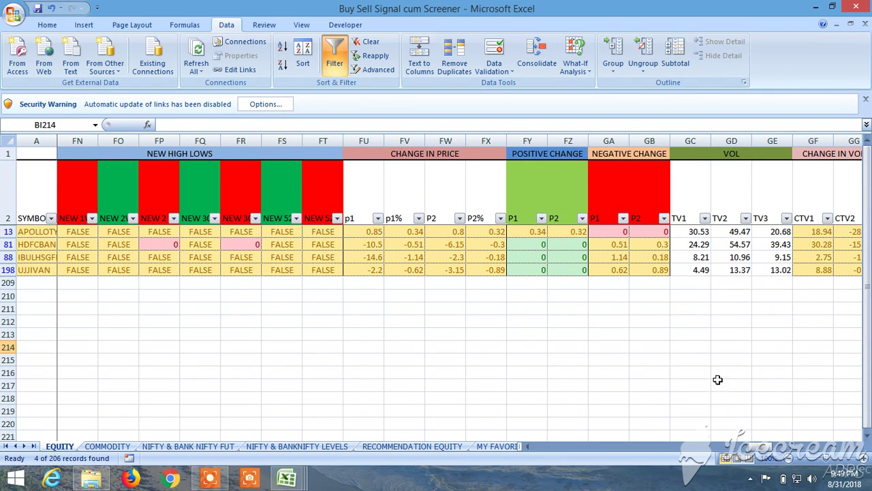
drag(759, 452, 768, 453)
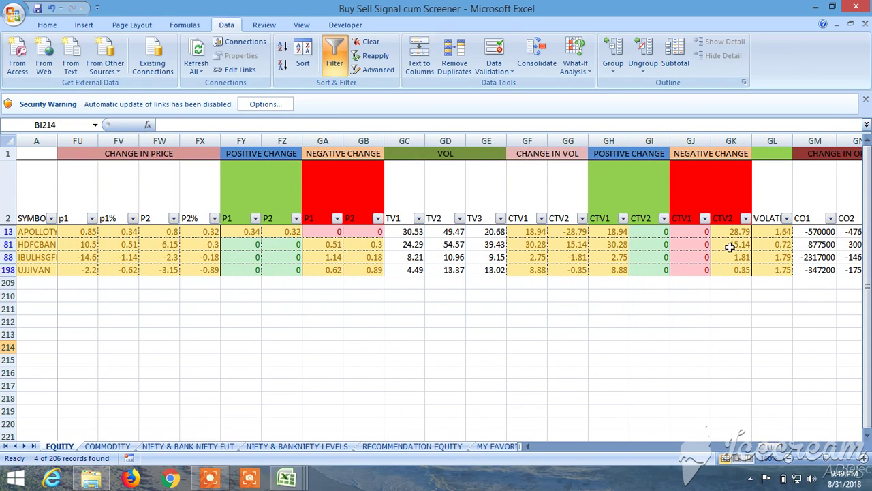
drag(771, 448, 791, 456)
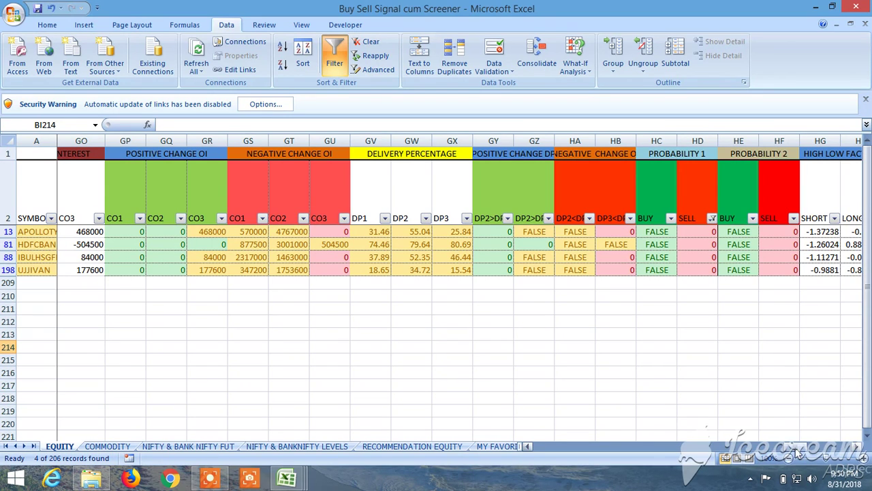
drag(789, 451, 535, 448)
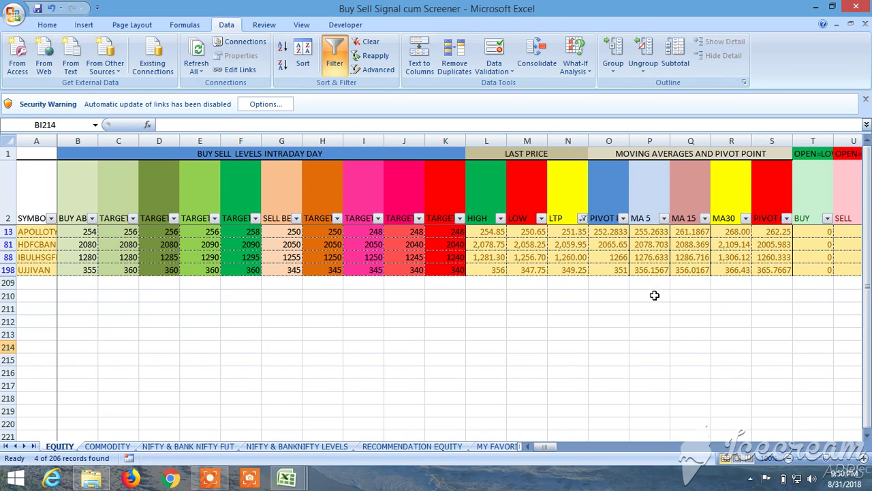
click(612, 232)
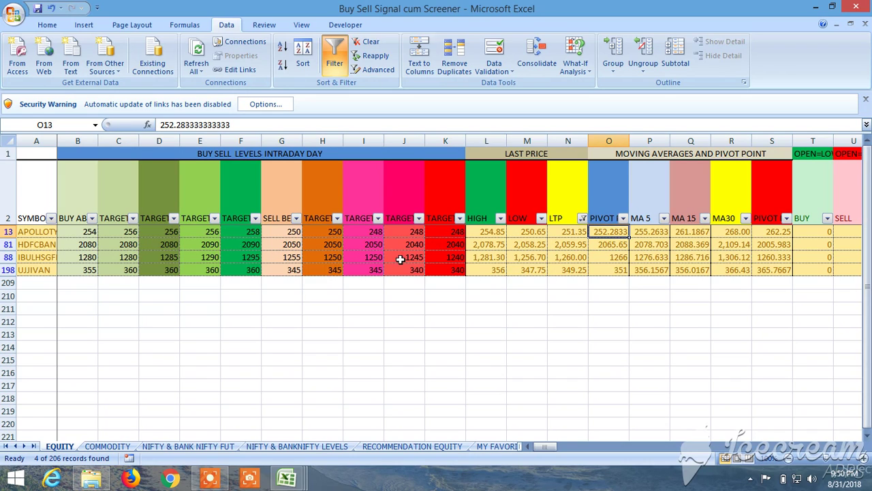
click(651, 233)
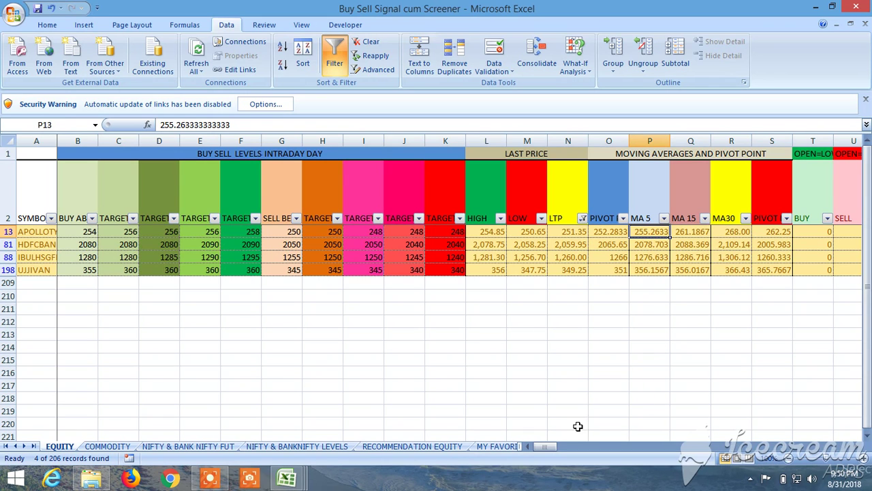
mouse_move(547, 446)
mouse_down()
mouse_move(571, 449)
mouse_move(543, 447)
mouse_up()
click(218, 481)
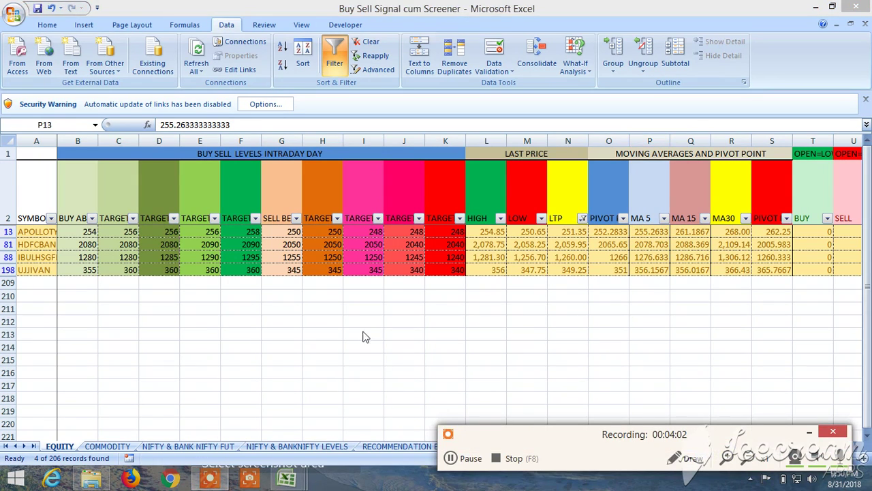
click(349, 323)
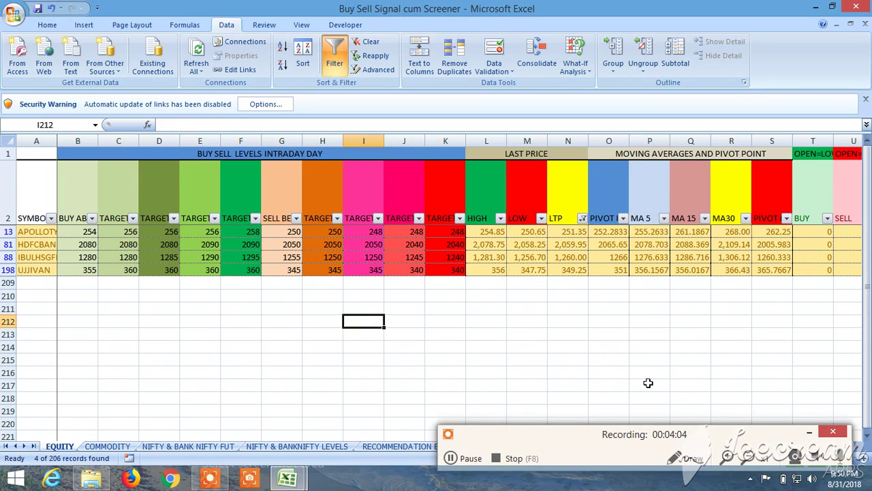
click(808, 437)
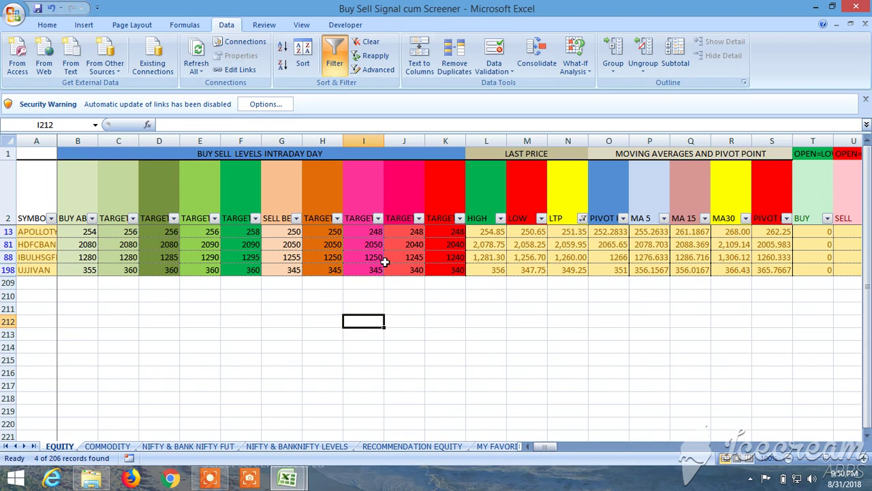
- Switch to the Google Chrome browser
click(172, 477)
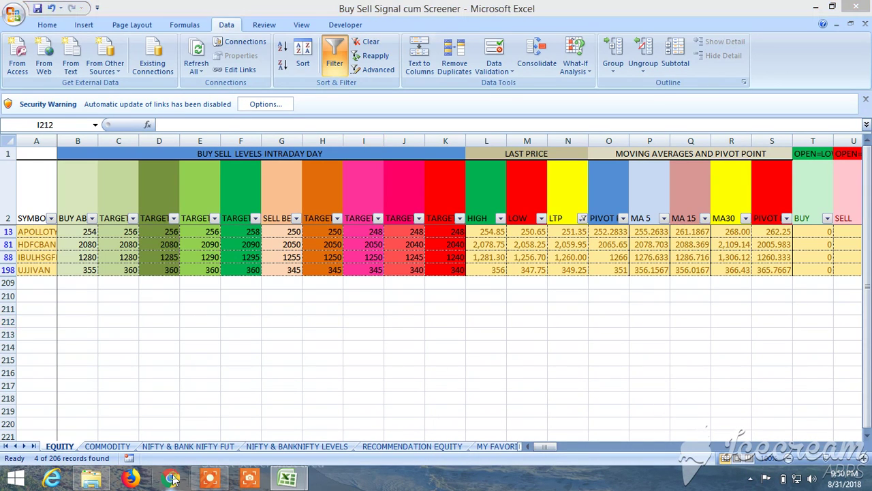